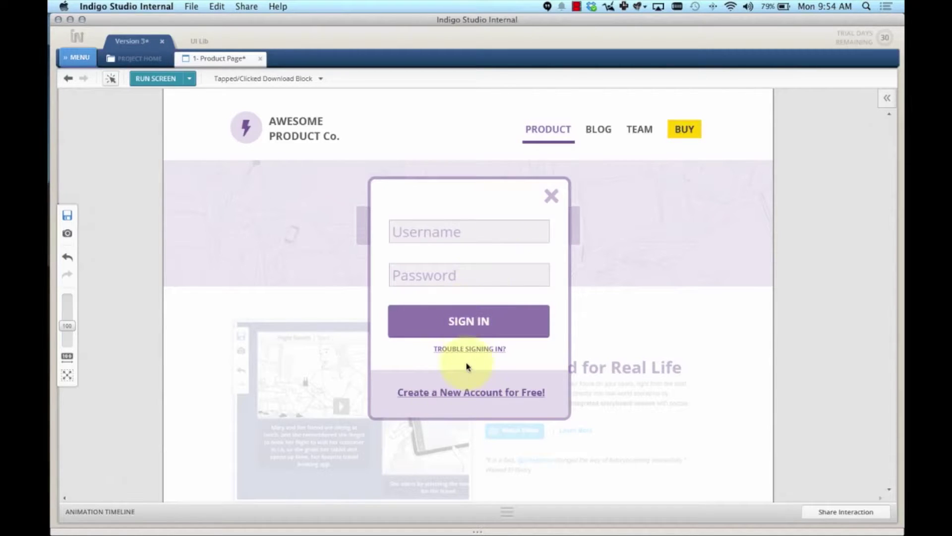
Step: Cut the Authentication container out of the product page's download state
left_click(450, 204)
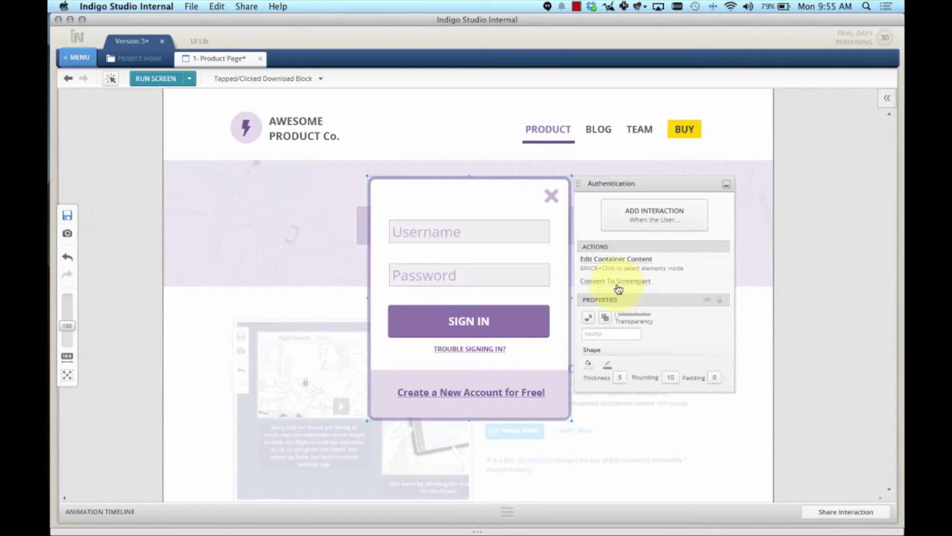
left_click(697, 208)
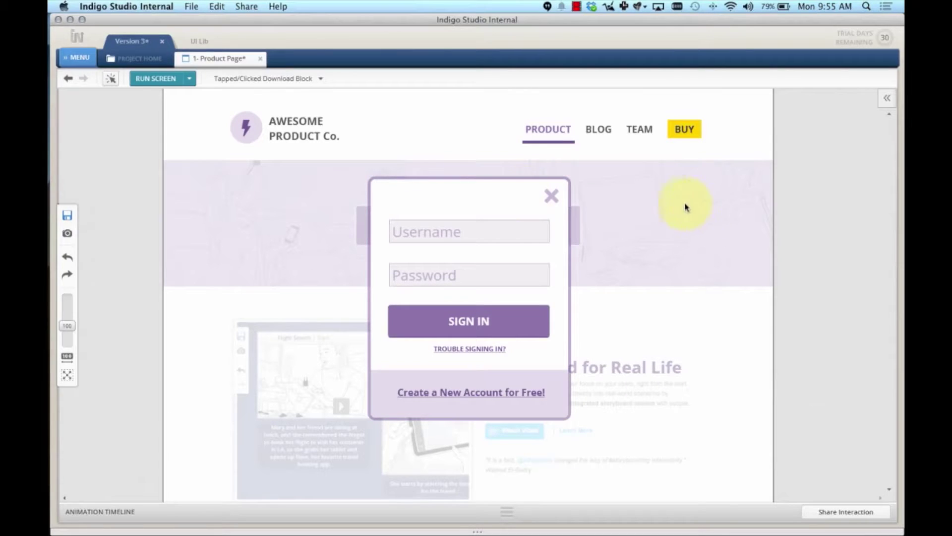
left_click(466, 191)
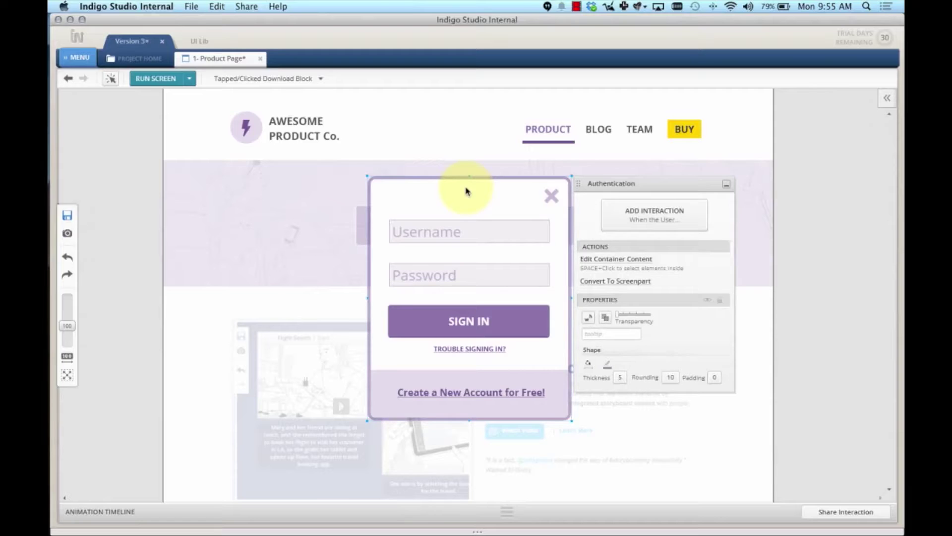
key("Delete")
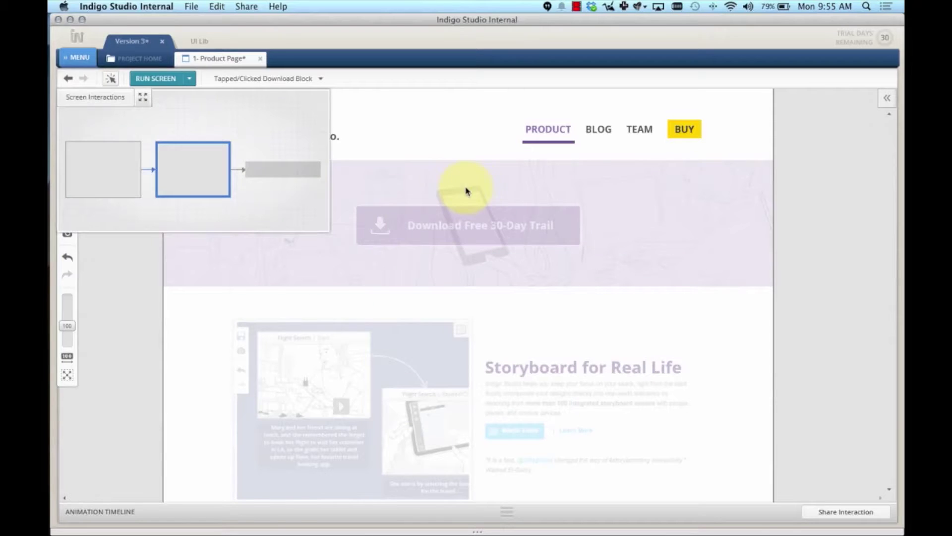
Step: Create a new screenpart in the Version 3 project
left_click(82, 59)
left_click(101, 196)
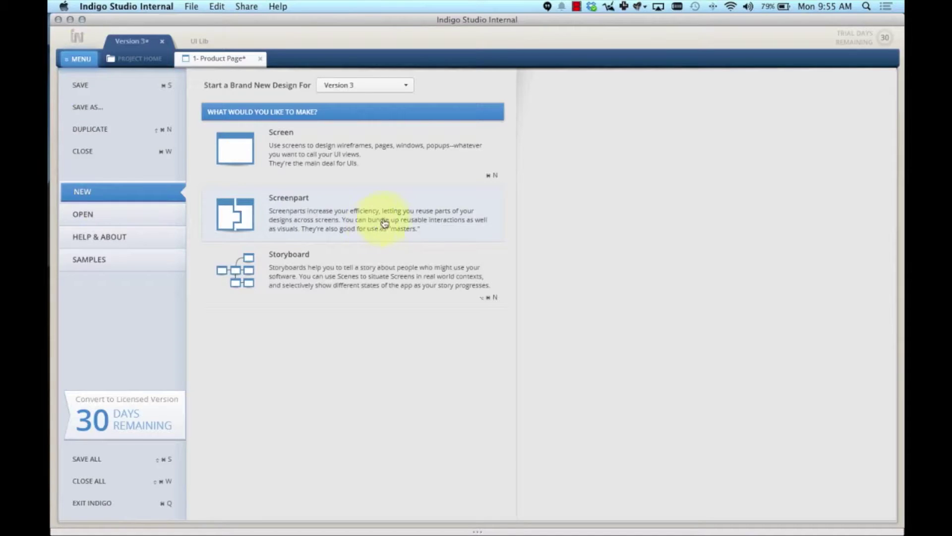
right_click(142, 45)
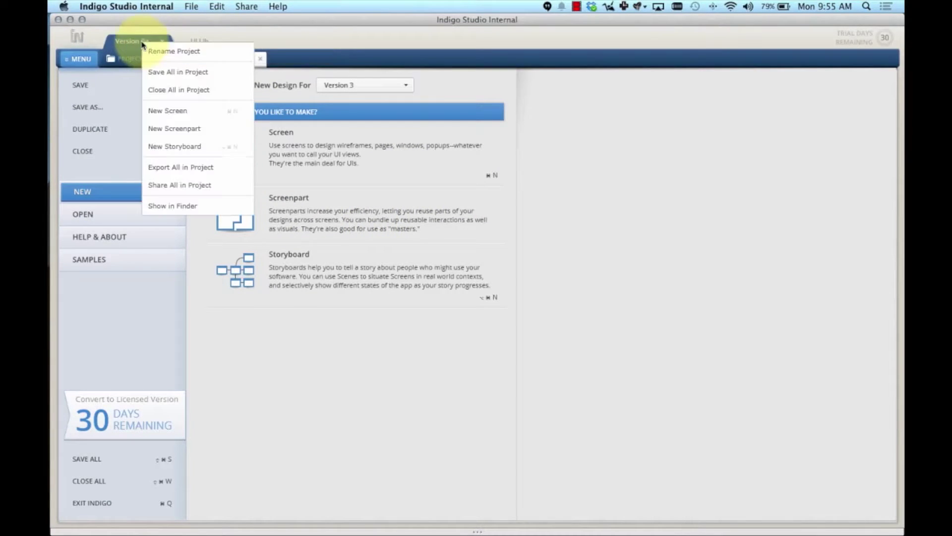
left_click(180, 129)
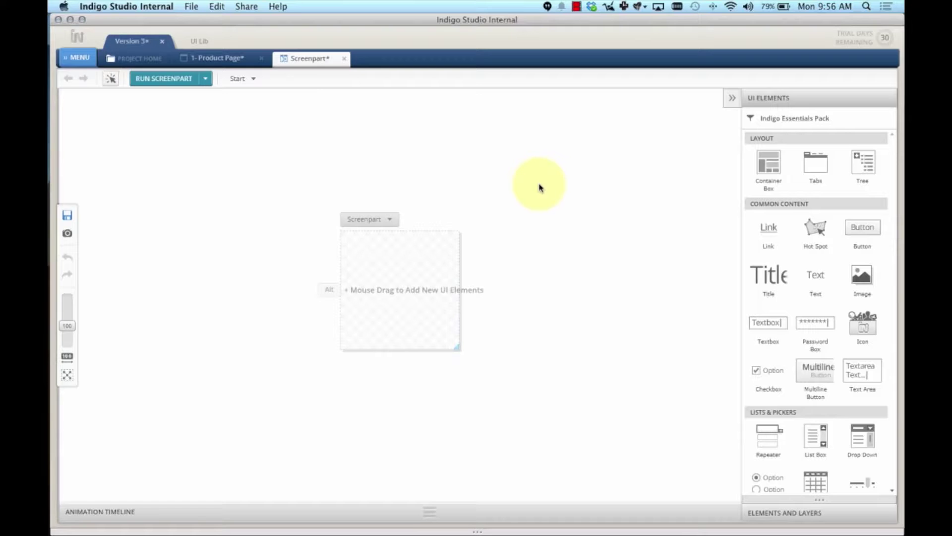
Step: Paste the Authentication container into the screenpart and enlarge the screenpart's area to fit the whole sign-in form
key("ctrl+v")
left_click(445, 210)
left_click_drag(459, 349, 549, 479)
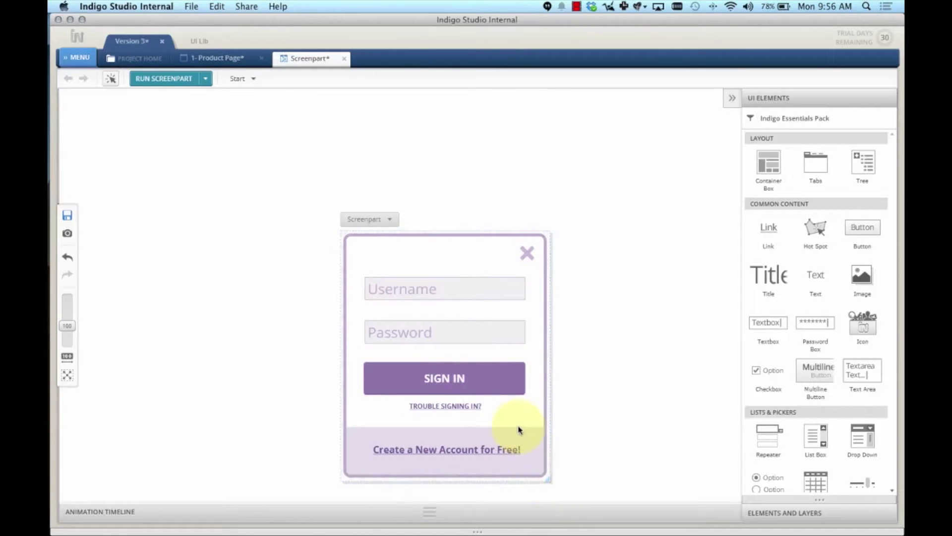
Step: Add a Taps/Clicks interaction to the "Create a New Account for Free!" link that changes this screenpart, expanding the lower rectangle over the sign-in fields
left_click(453, 450)
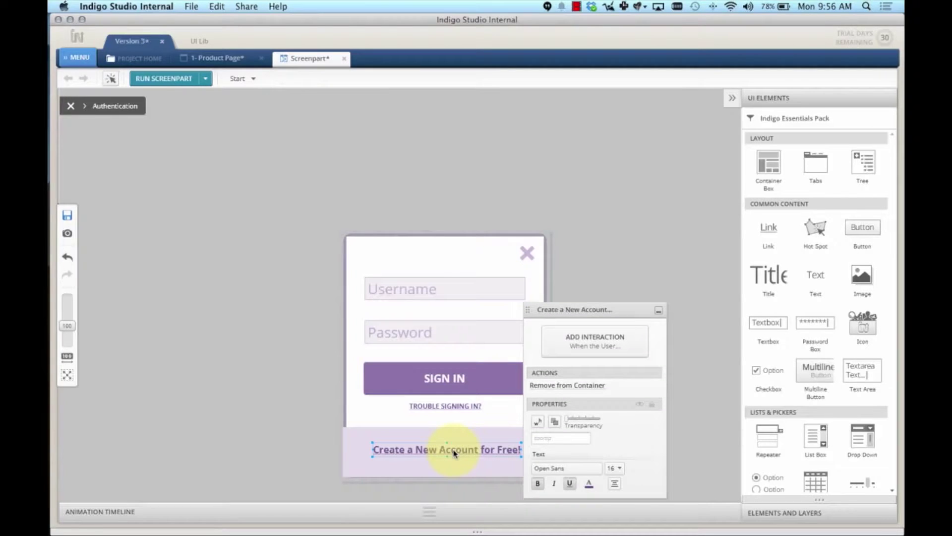
left_click(604, 338)
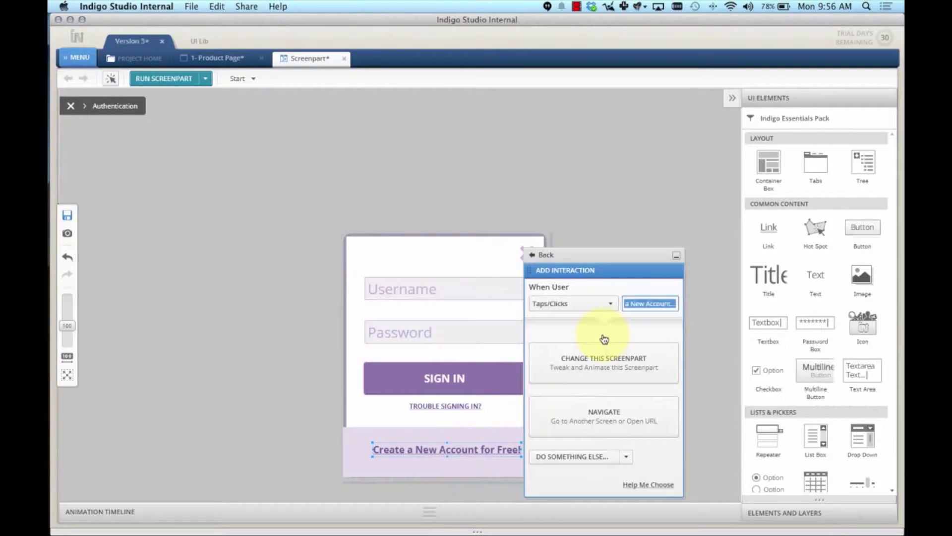
left_click(616, 372)
left_click(617, 373)
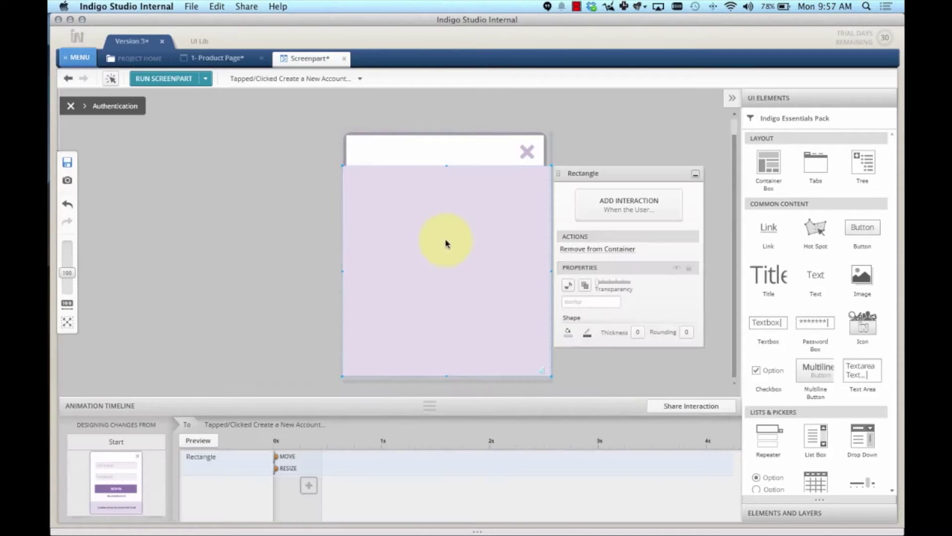
Step: Add a "Return to Sign In" text above the rectangle and give it a Taps/Clicks interaction that navigates to the Start state
left_click(411, 157)
left_click(530, 186)
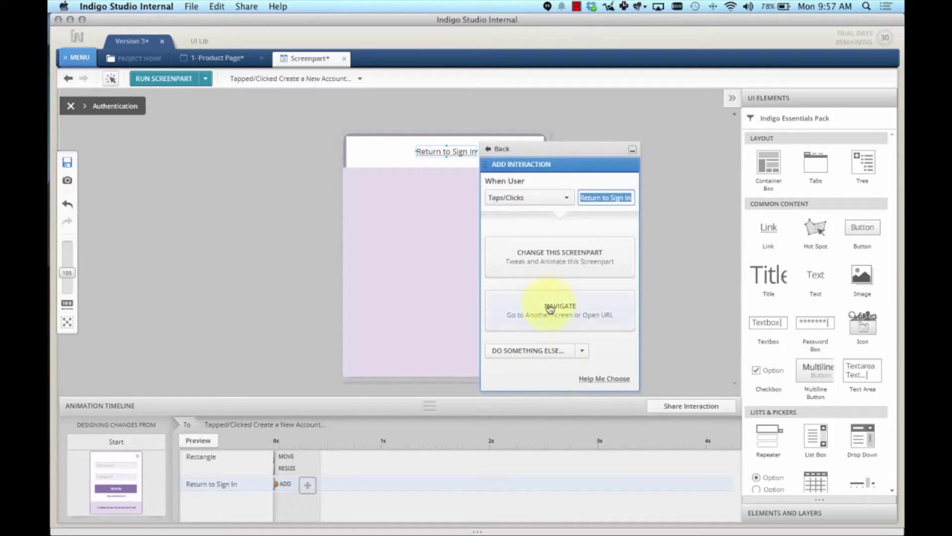
left_click(549, 270)
left_click(548, 314)
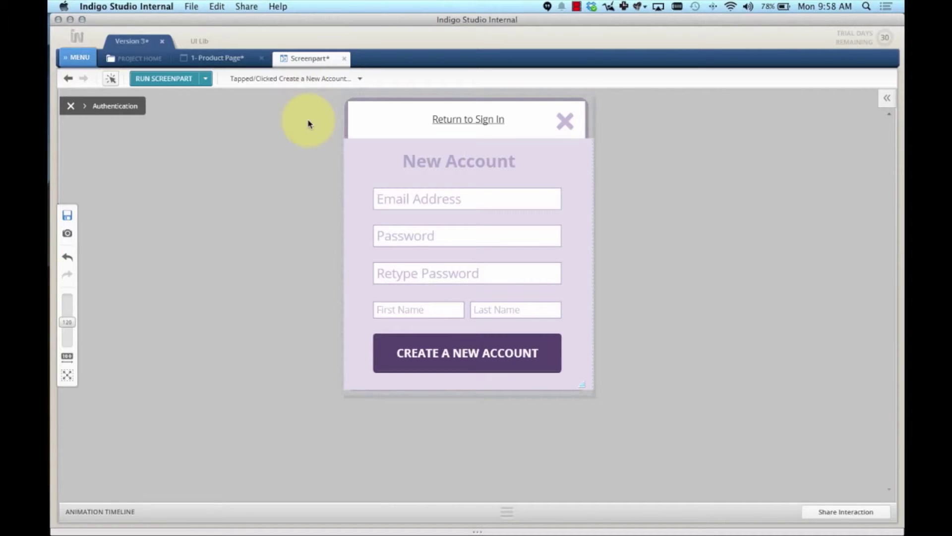
Step: Review the screenpart's interaction flow and save the screenpart as Authentication in the Version 3 project
left_click(306, 79)
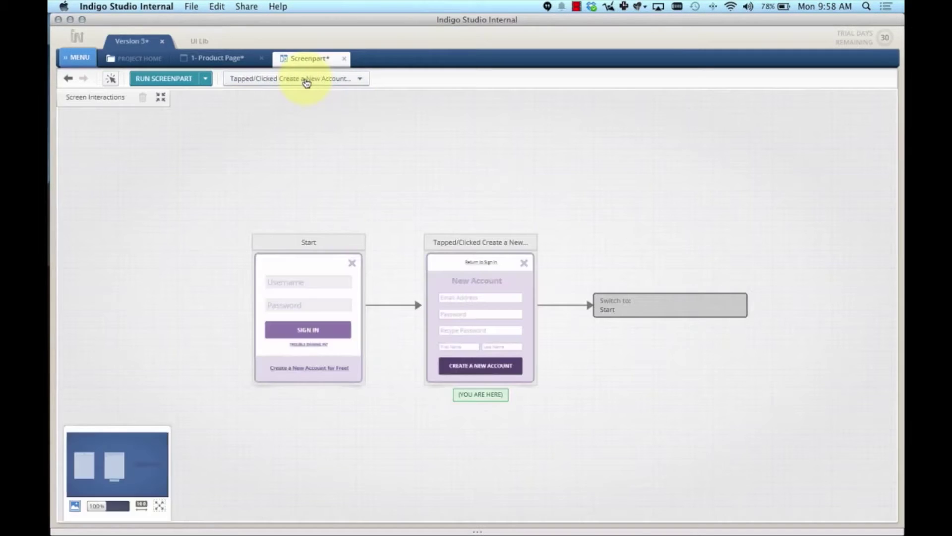
scroll(352, 298, "up", 1)
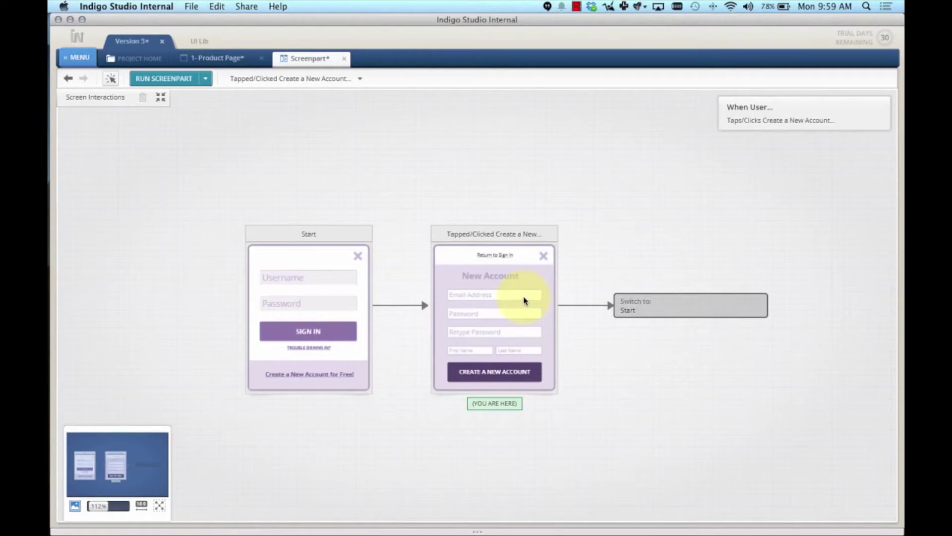
key("super+s")
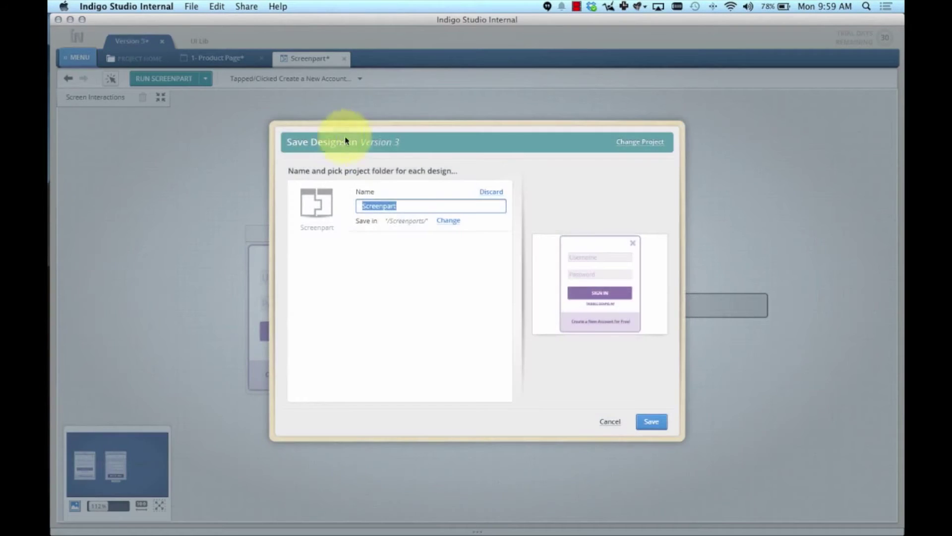
type("Authentication")
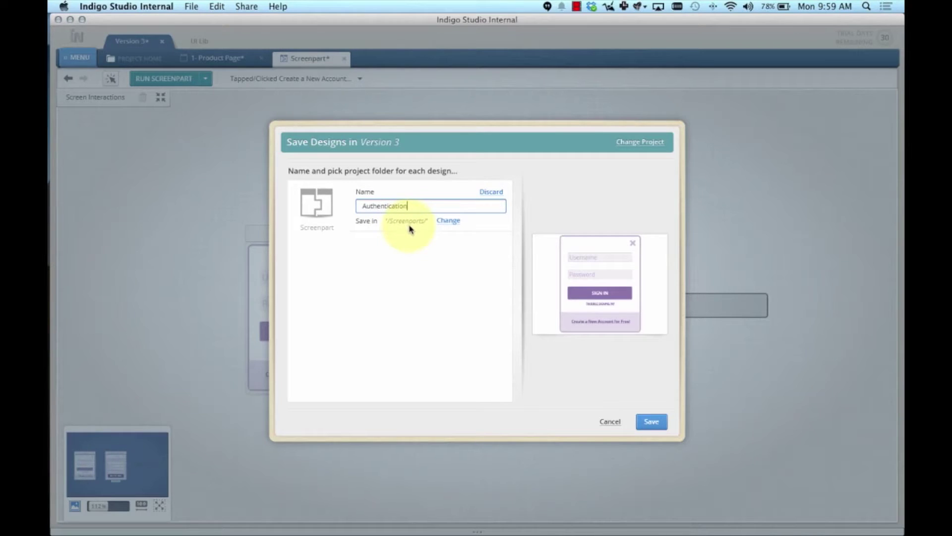
left_click(651, 422)
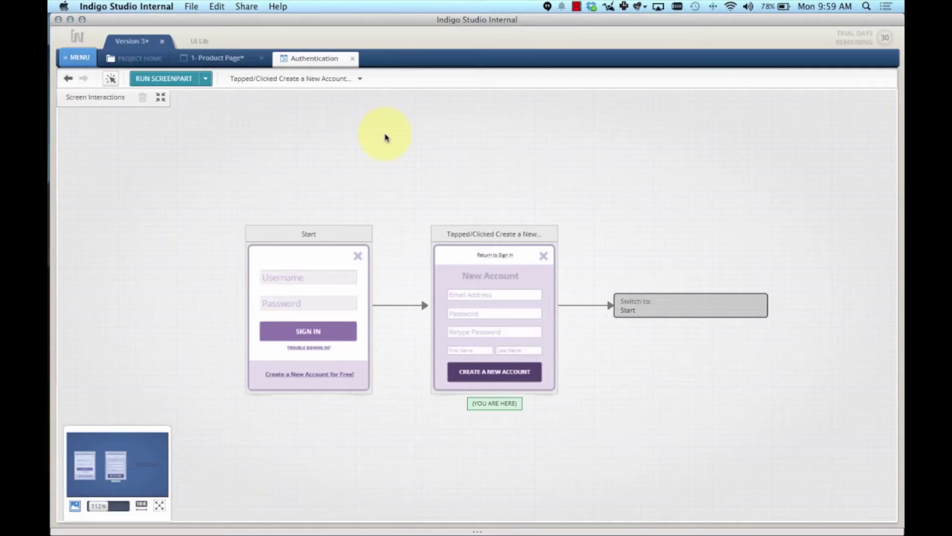
Step: Place the Authentication screenpart over the middle of the 1- Product Page screen
left_click(219, 59)
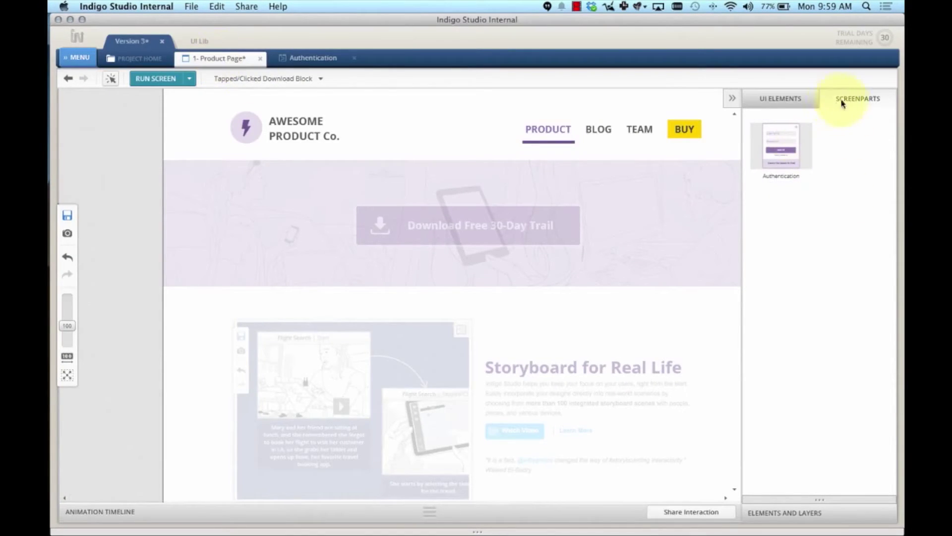
left_click(783, 104)
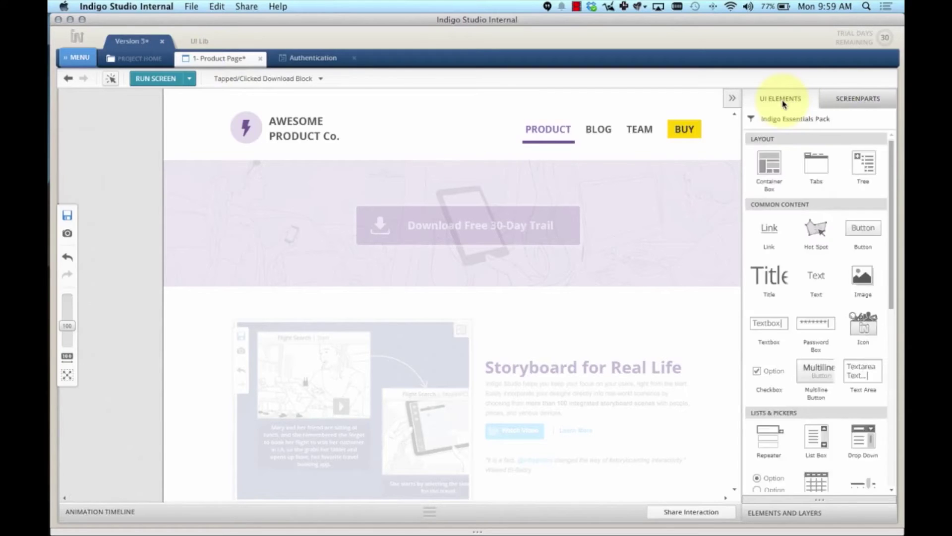
left_click(862, 104)
mouse_move(798, 178)
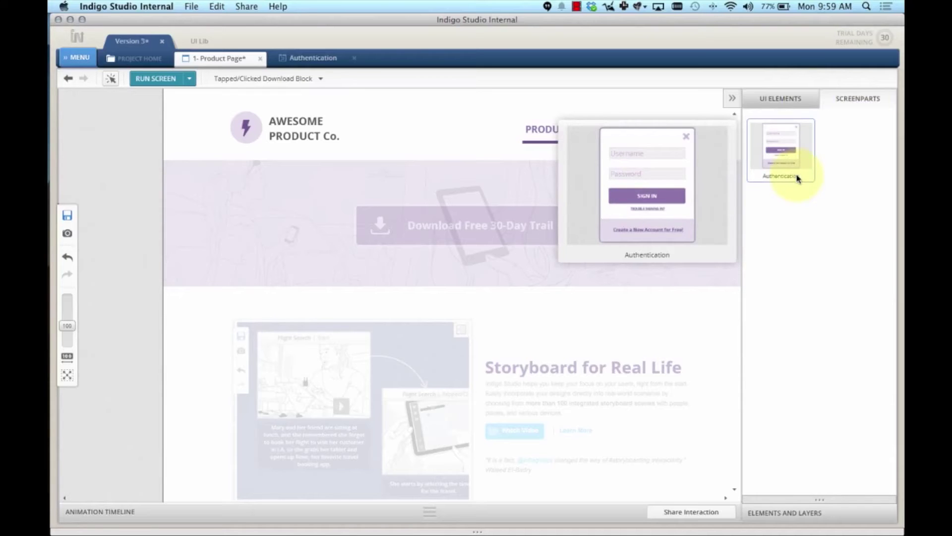
left_click_drag(778, 153, 473, 317)
left_click(148, 248)
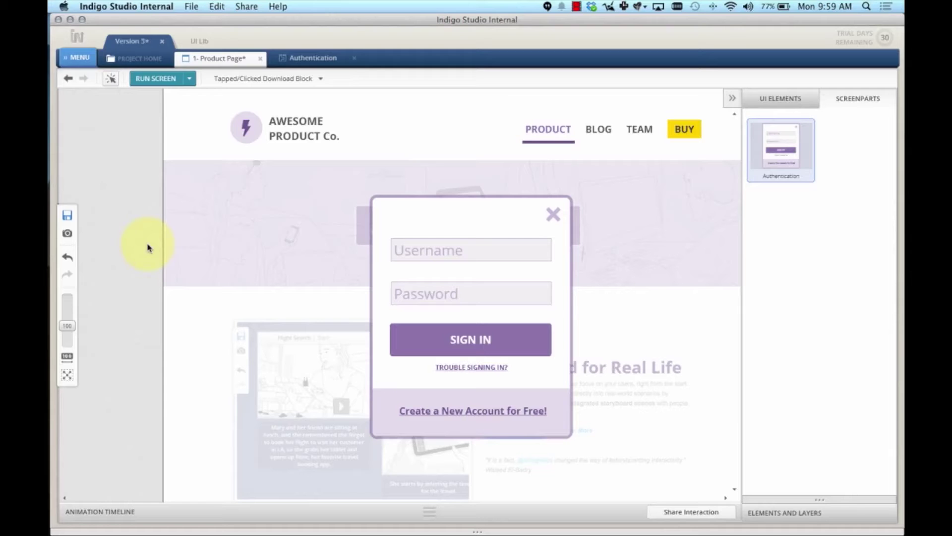
Step: Run the product page and test the new-account and "Return to Sign In" links, then close the preview
left_click(146, 79)
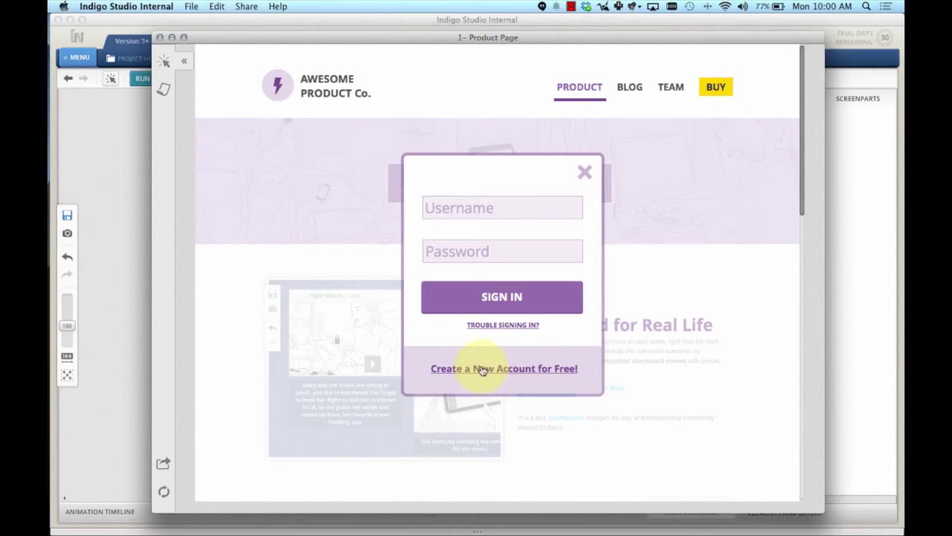
left_click(481, 369)
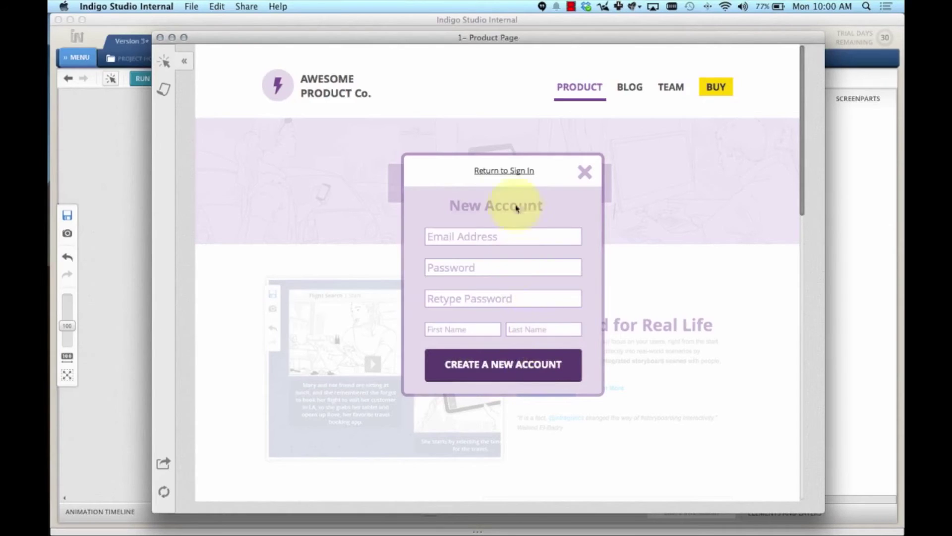
left_click(506, 173)
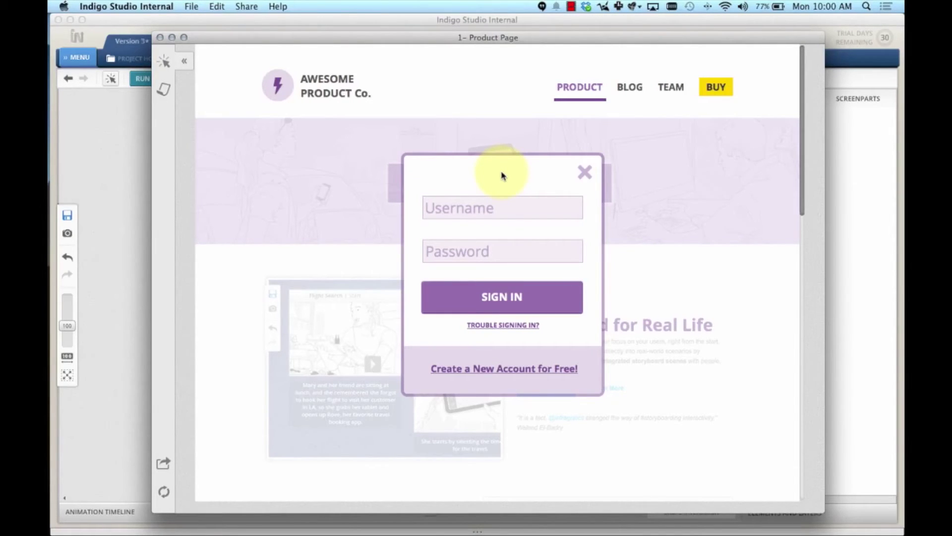
left_click(130, 139)
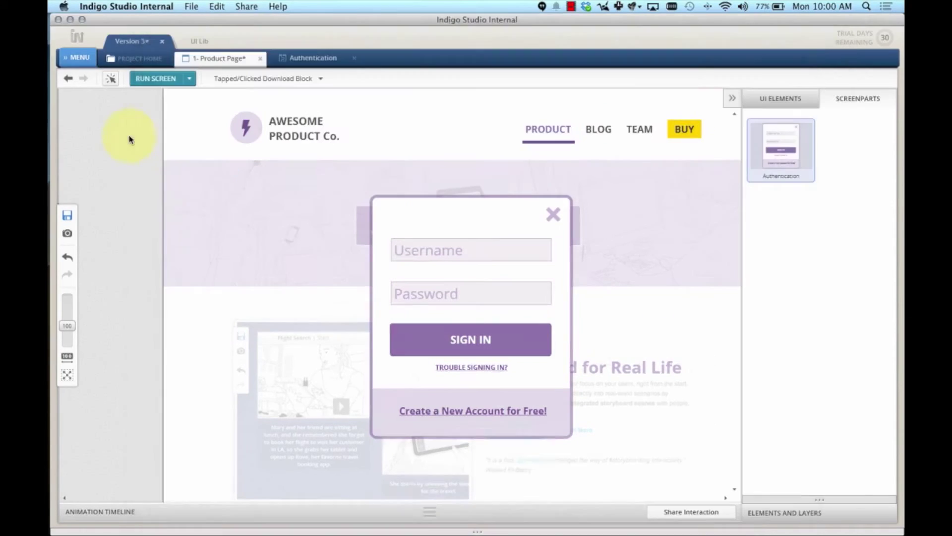
Step: Examine the project's designs across all folders and in the Screenparts folder, and return to the 1- Product Page screen
left_click(135, 59)
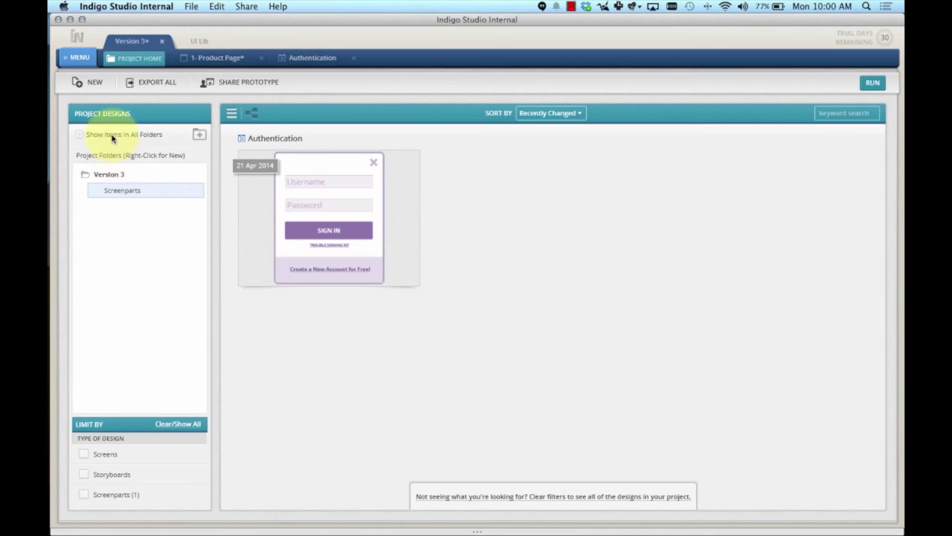
left_click(79, 134)
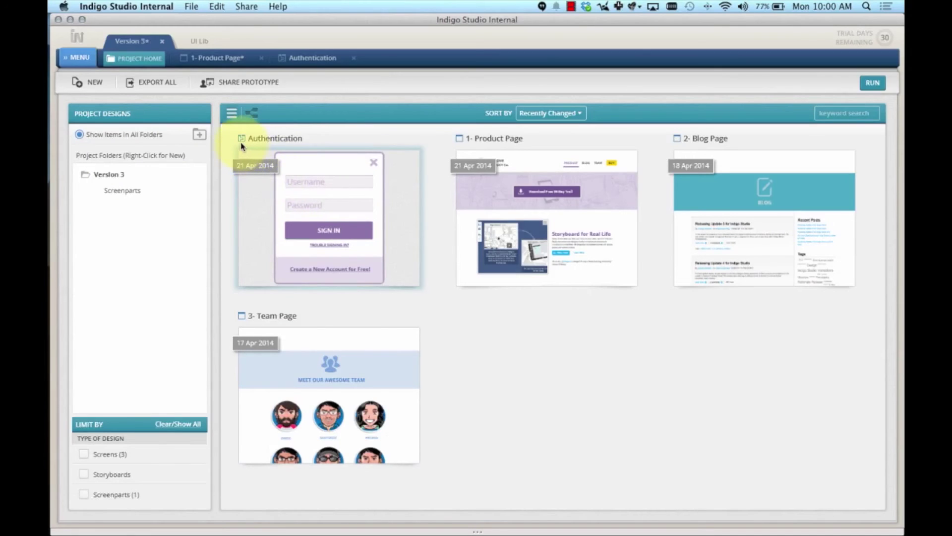
left_click(136, 196)
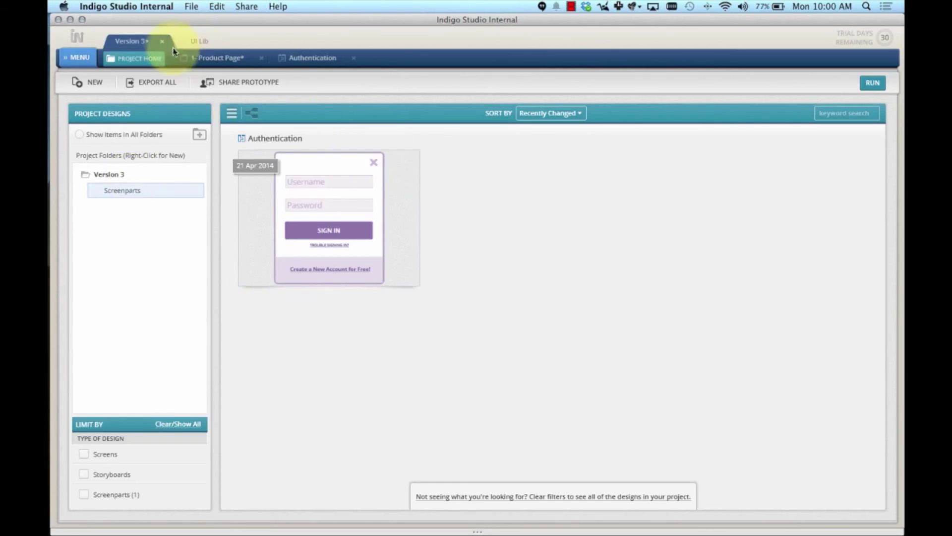
right_click(138, 44)
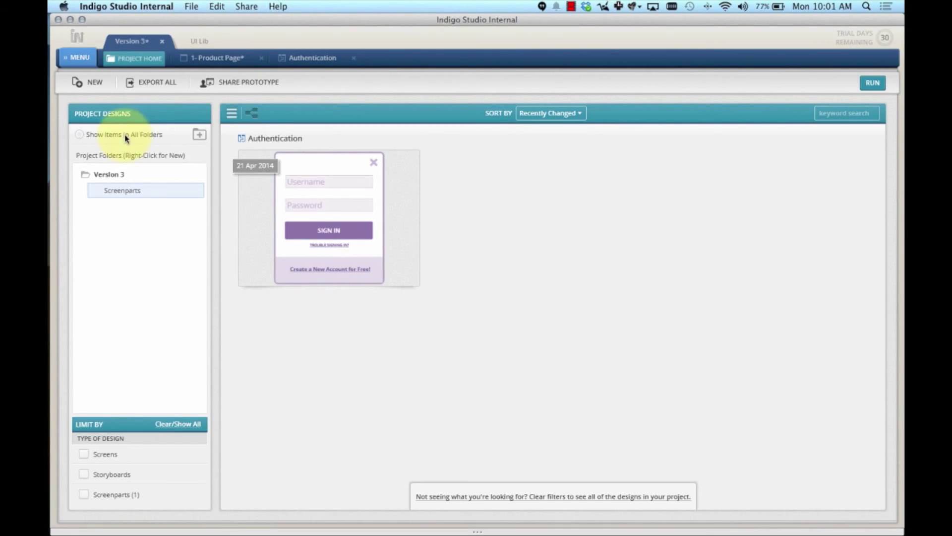
left_click(230, 59)
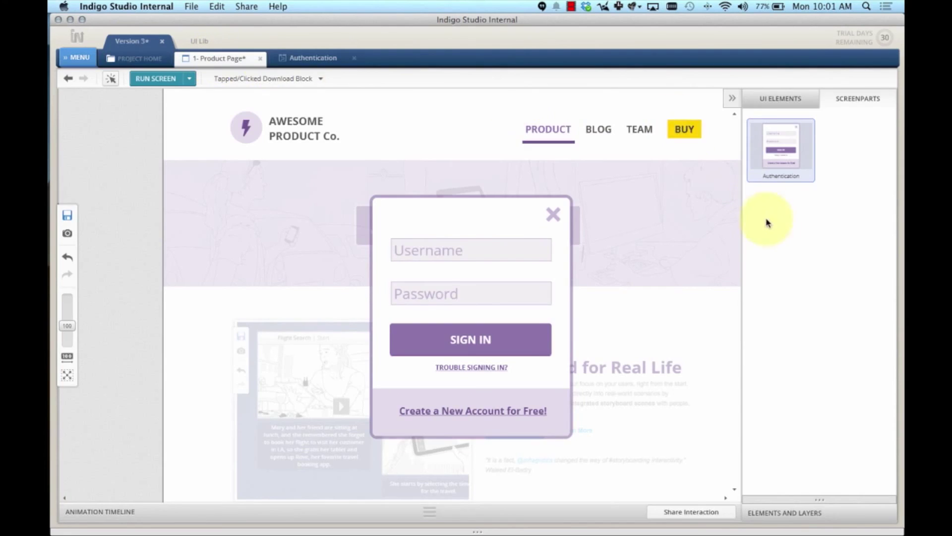